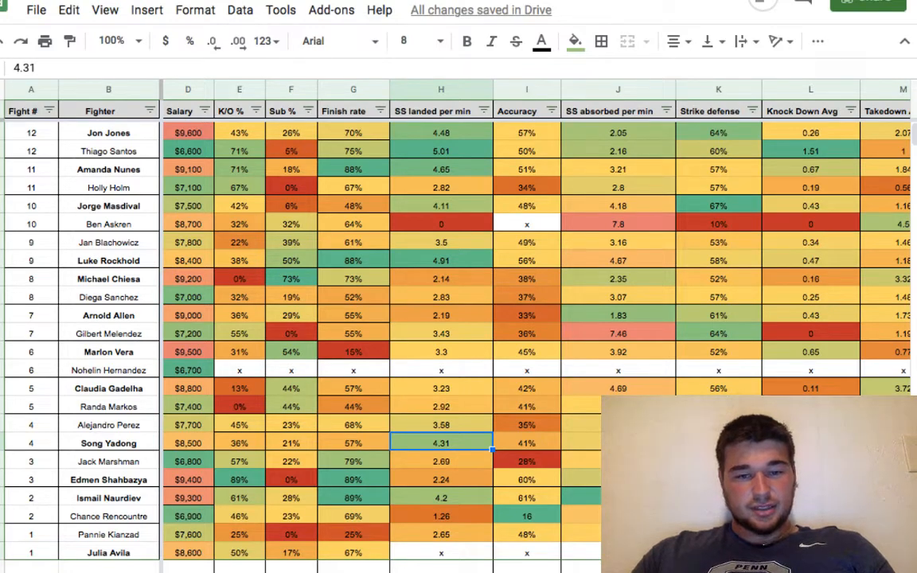
Examine Song Yadong's striking, takedown, reach and win-loss stats across the fighter row
{"action": "key", "text": "Right"}
{"action": "key", "text": "Right"}
{"action": "key", "text": "Right"}
{"action": "key", "text": "Right"}
{"action": "key", "text": "Right"}
{"action": "key", "text": "Right"}
{"action": "key", "text": "Right"}
{"action": "key", "text": "Right"}
{"action": "key", "text": "Right"}
{"action": "key", "text": "Right"}
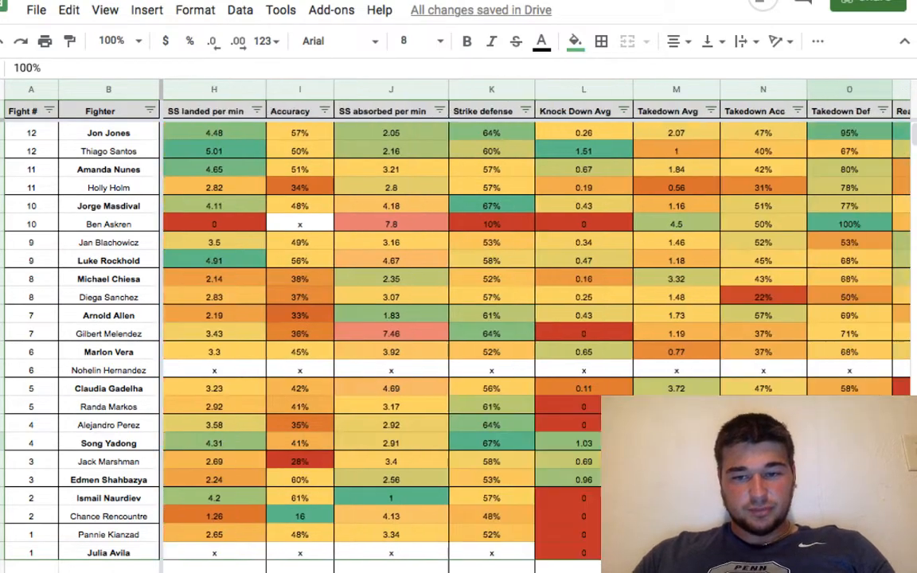
{"action": "key", "text": "Right"}
{"action": "key", "text": "Left"}
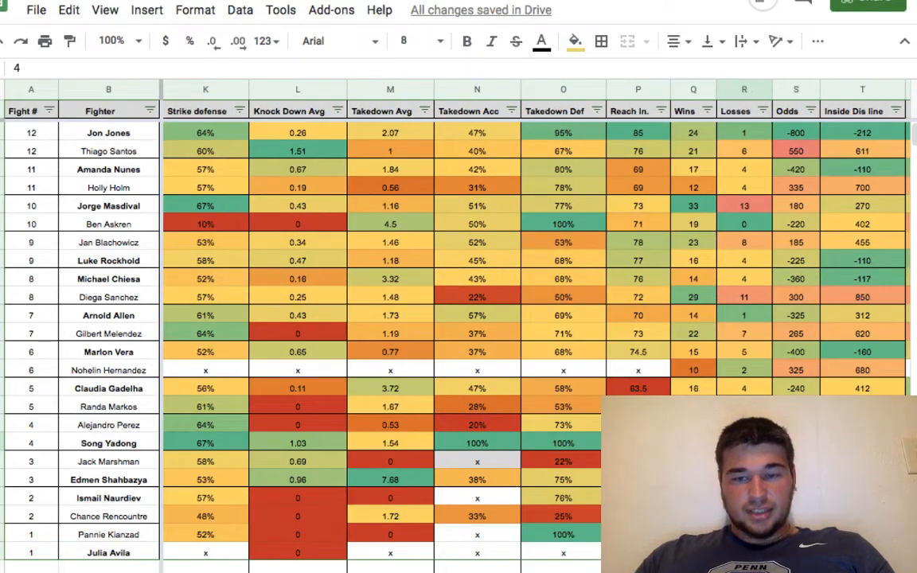
Review Song Yadong's finishing stats, personal rank and salary, and check the salary in the Randa Markos row
{"action": "key", "text": "Left"}
{"action": "key", "text": "Left"}
{"action": "key", "text": "Left"}
{"action": "key", "text": "Left"}
{"action": "key", "text": "Left"}
{"action": "key", "text": "Left"}
{"action": "key", "text": "Left"}
{"action": "key", "text": "Left"}
{"action": "key", "text": "Left"}
{"action": "key", "text": "Left"}
{"action": "key", "text": "Left"}
{"action": "key", "text": "Left"}
{"action": "key", "text": "Left"}
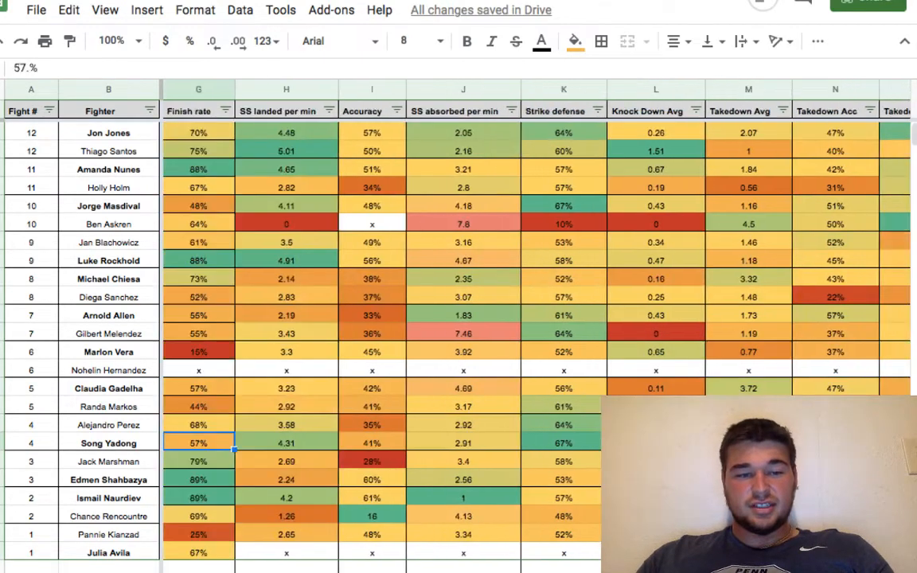
{"action": "key", "text": "Left"}
{"action": "key", "text": "Left"}
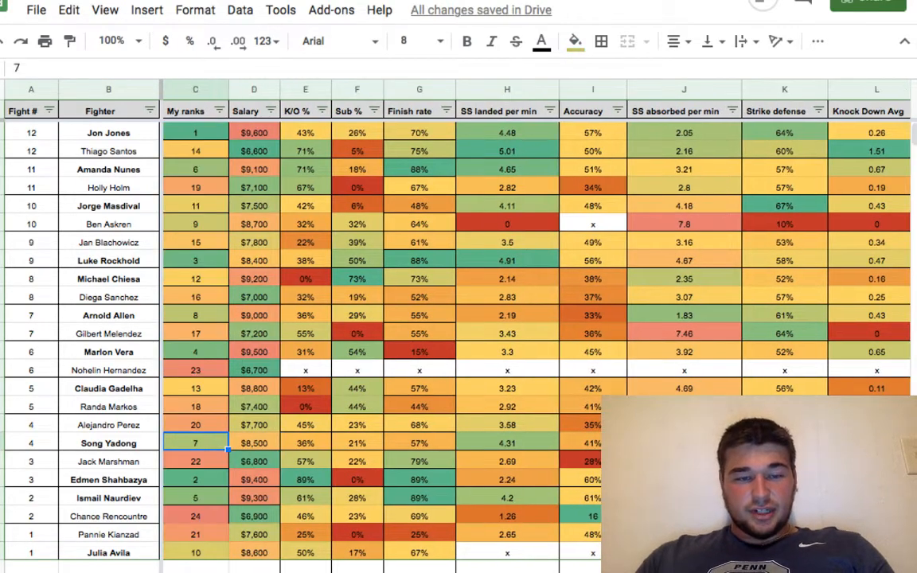
{"action": "key", "text": "Right"}
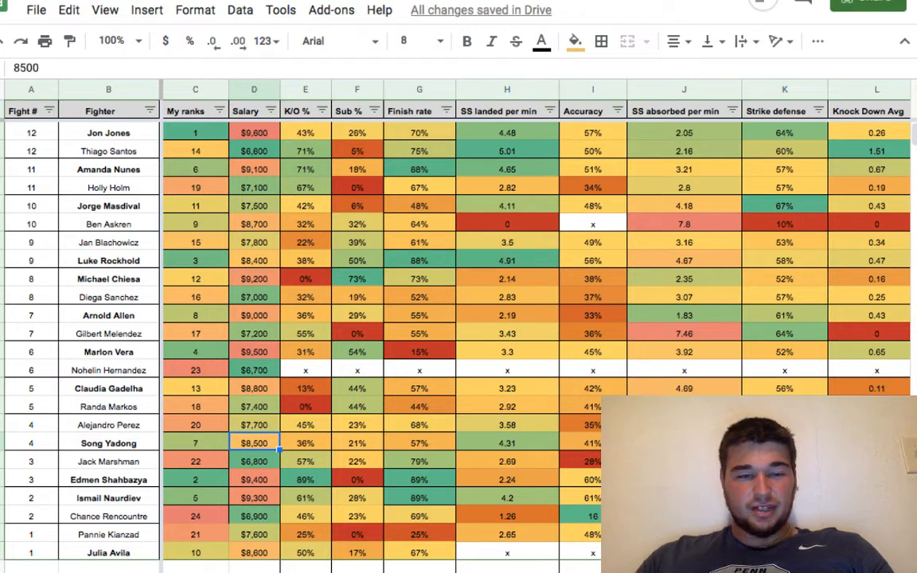
{"action": "key", "text": "Up"}
{"action": "key", "text": "Up"}
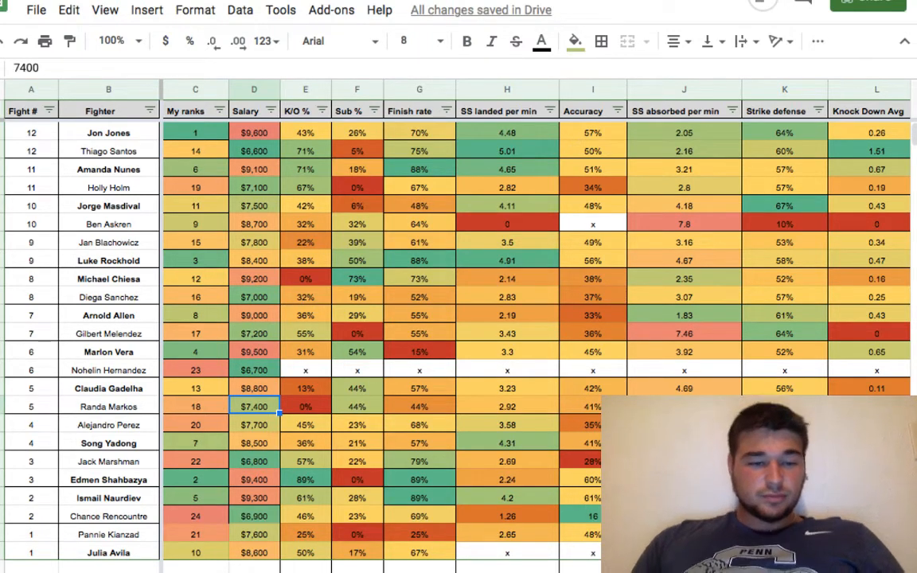
In the sheet of categorised picks, set Julia Avila's price under GPP to $8,600
{"action": "key", "text": "ctrl+shift+Page_Down"}
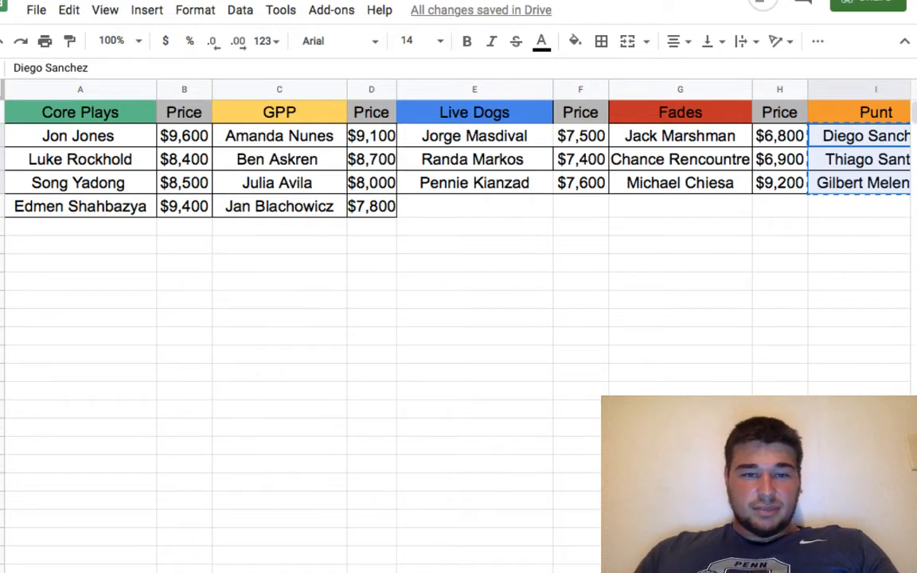
{"action": "left_click", "coordinate": [372, 183]}
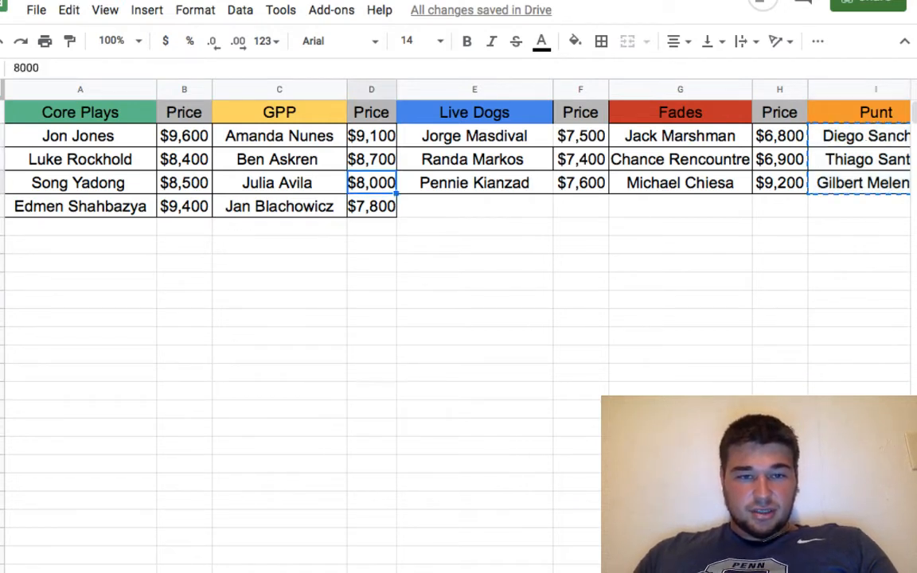
{"action": "double_click", "coordinate": [371, 183]}
{"action": "left_click", "coordinate": [372, 183]}
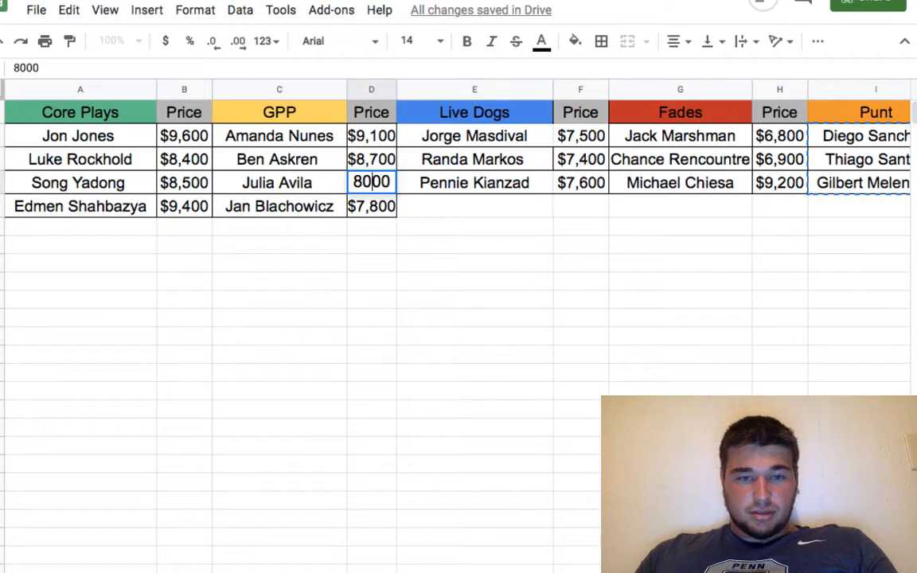
{"action": "left_click", "coordinate": [390, 182]}
{"action": "key", "text": "BackSpace"}
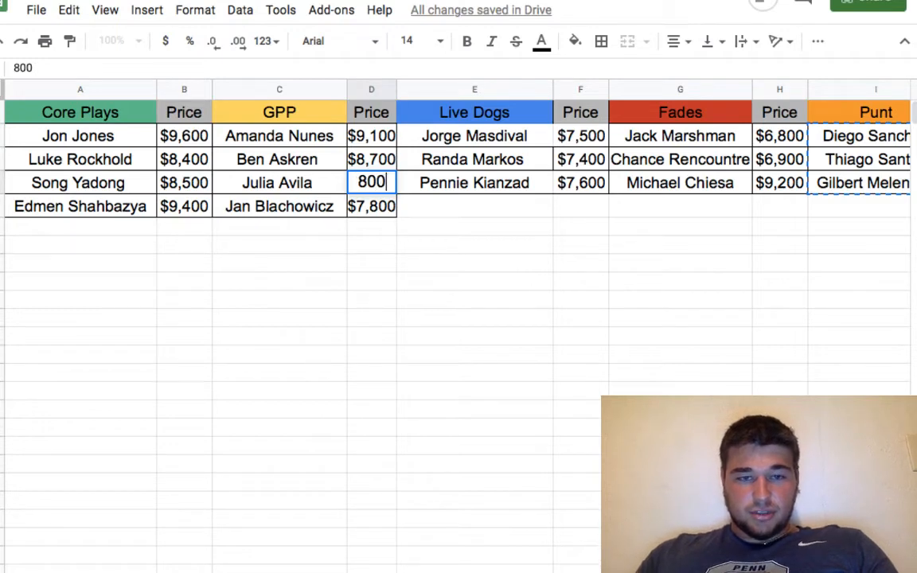
{"action": "key", "text": "BackSpace"}
{"action": "key", "text": "BackSpace"}
{"action": "key", "text": "BackSpace"}
{"action": "type", "text": "$"}
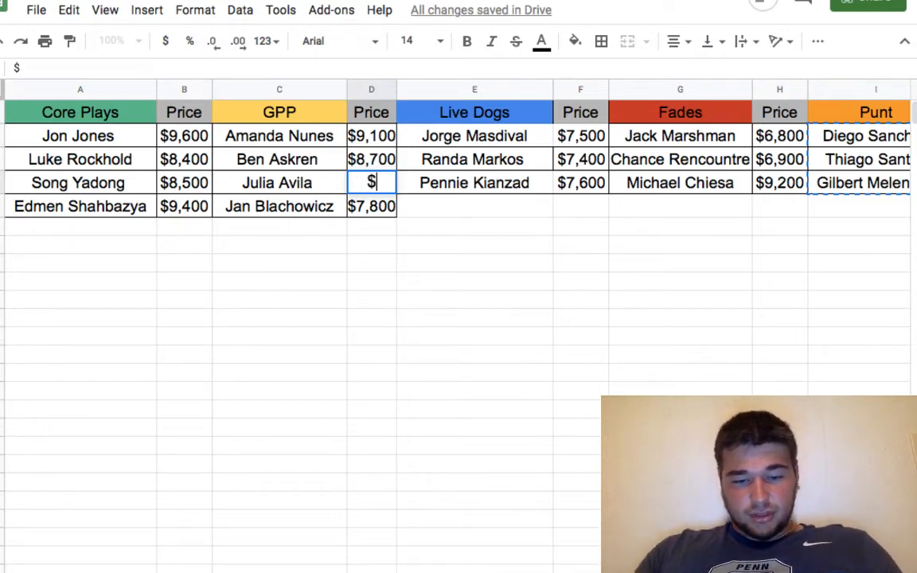
{"action": "type", "text": "8,600"}
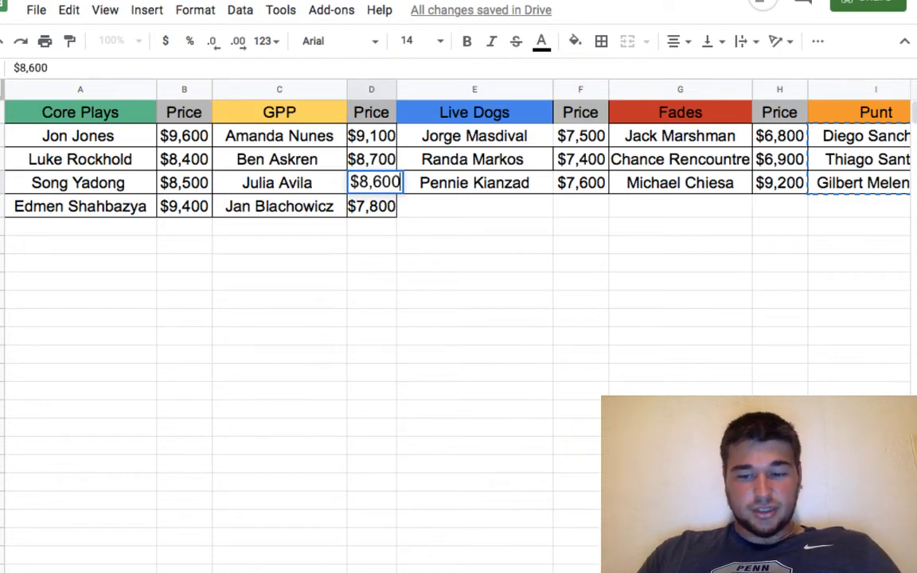
{"action": "key", "text": "Return"}
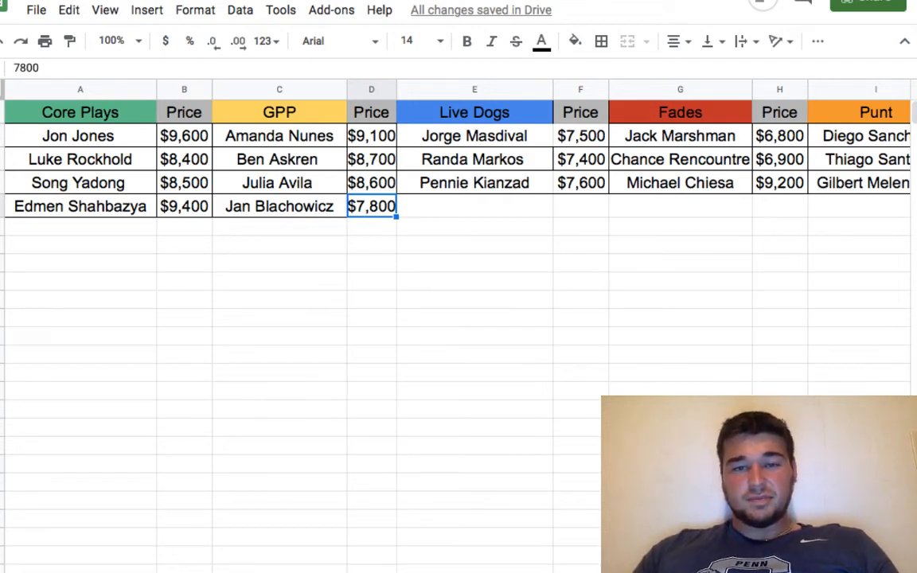
Review the Live Dogs, Fades and Punt picks with their prices through to the end of the table
{"action": "left_click", "coordinate": [474, 183]}
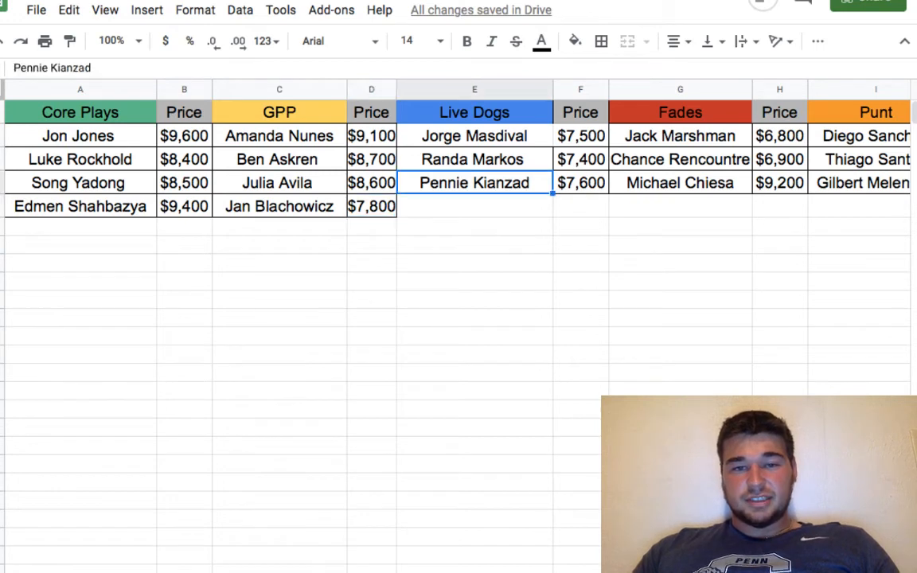
{"action": "left_click", "coordinate": [474, 207]}
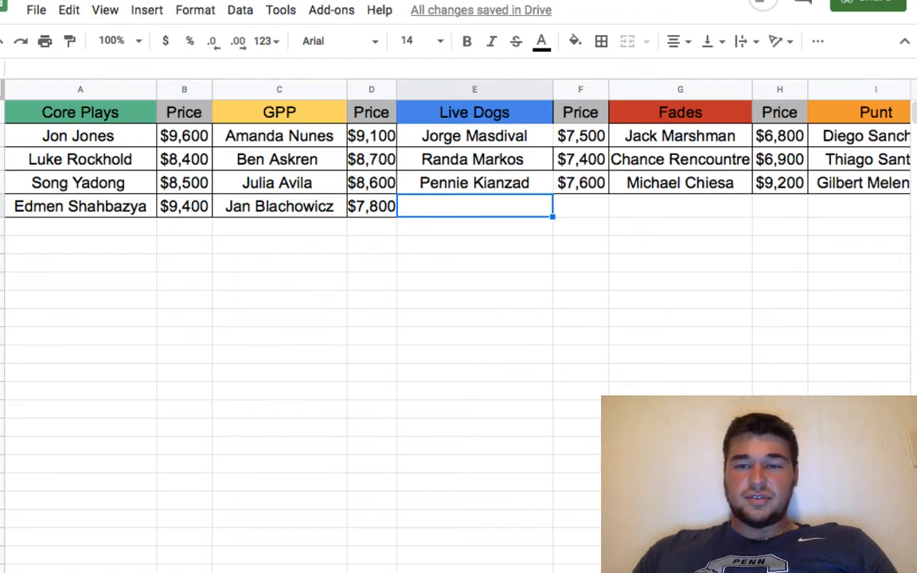
{"action": "key", "text": "Up"}
{"action": "key", "text": "Right"}
{"action": "key", "text": "Right"}
{"action": "key", "text": "Right"}
{"action": "key", "text": "Right"}
{"action": "key", "text": "Right"}
{"action": "key", "text": "Right"}
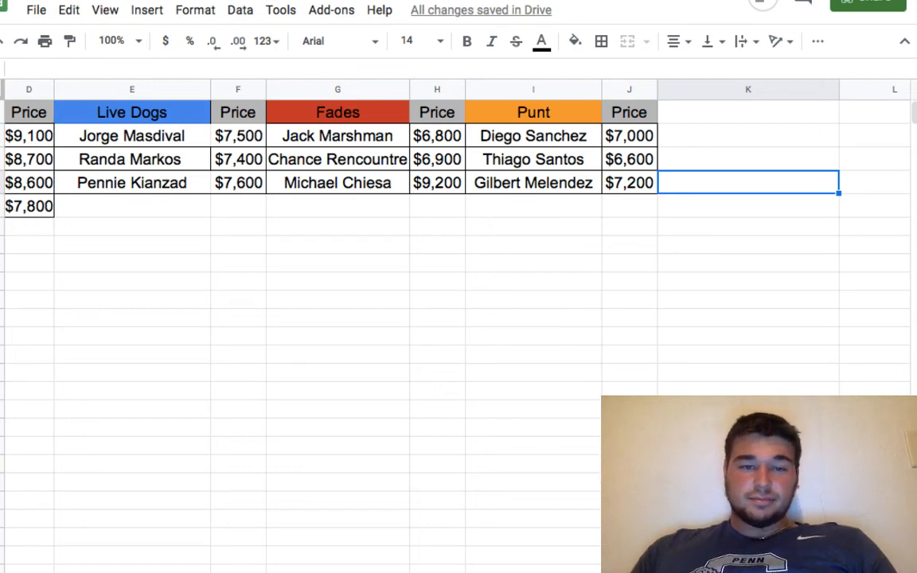
Look back across the pick categories from Punt to the last fighter under Core Plays
{"action": "key", "text": "Down"}
{"action": "key", "text": "Left"}
{"action": "key", "text": "Left"}
{"action": "key", "text": "Left"}
{"action": "key", "text": "Left"}
{"action": "key", "text": "Left"}
{"action": "key", "text": "Left"}
{"action": "key", "text": "Left"}
{"action": "key", "text": "Left"}
{"action": "key", "text": "Left"}
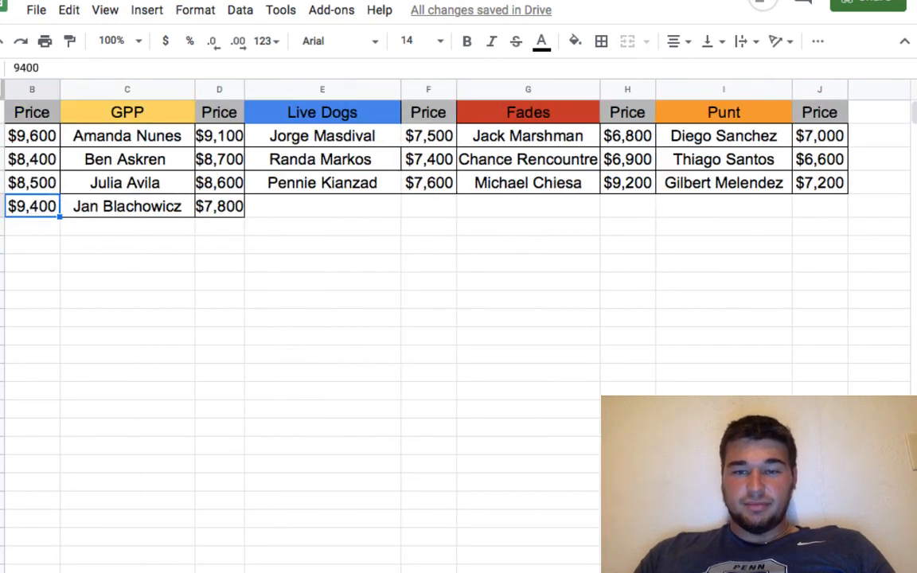
{"action": "key", "text": "Left"}
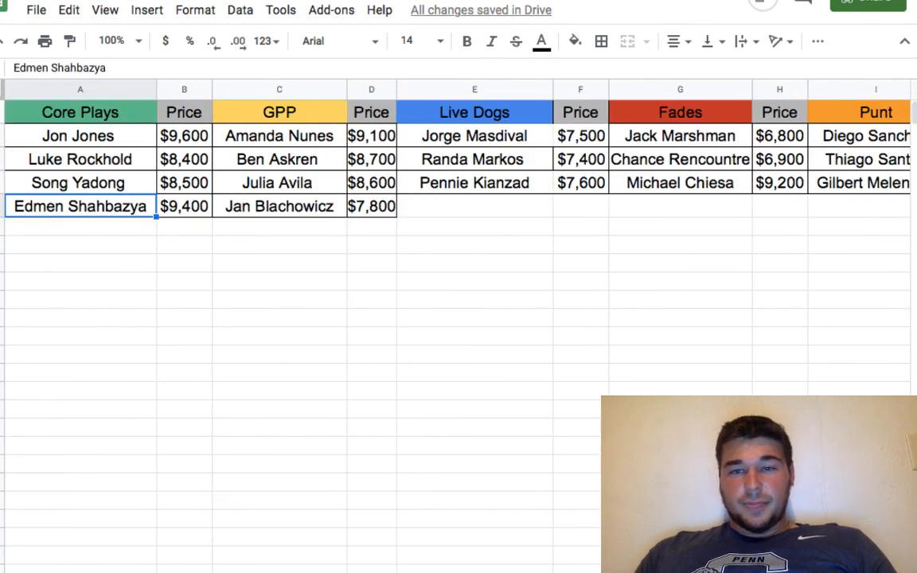